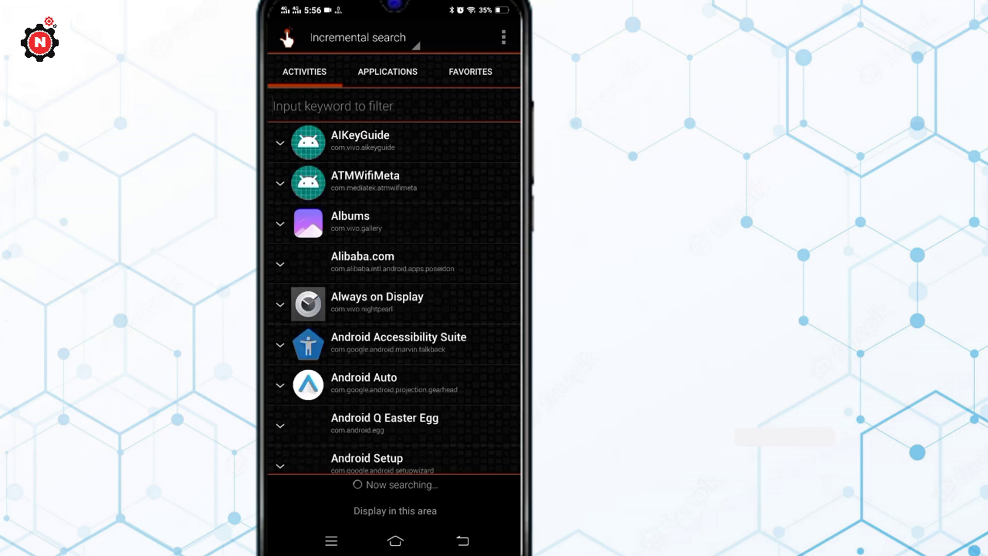
Filter the activity list by the keyword "setting" to find the Settings app.
left_click(450, 114)
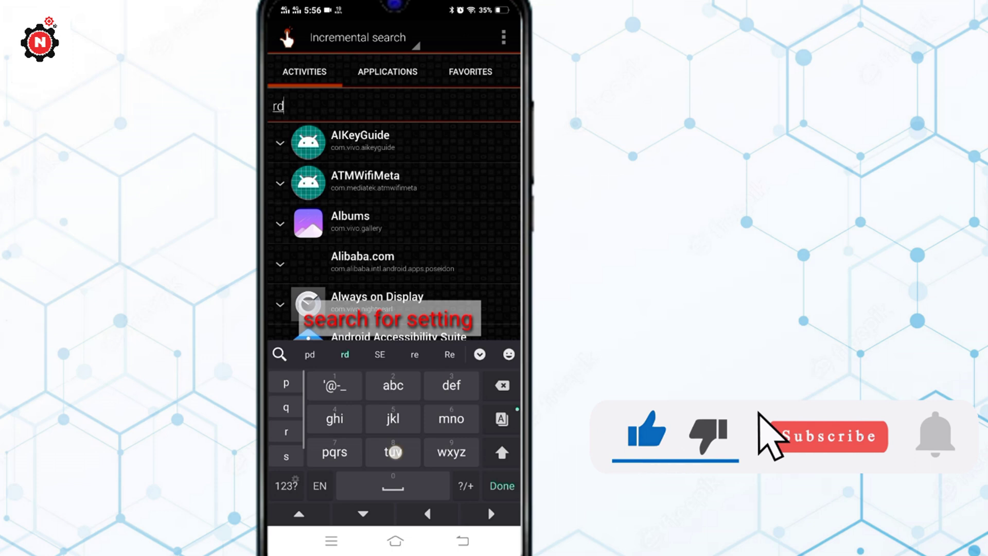
type("setting")
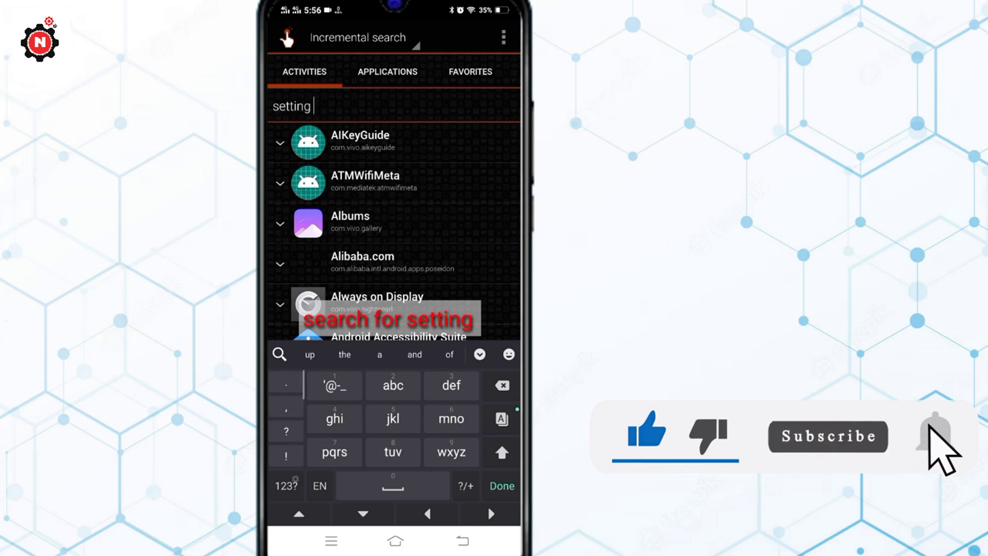
key("Return")
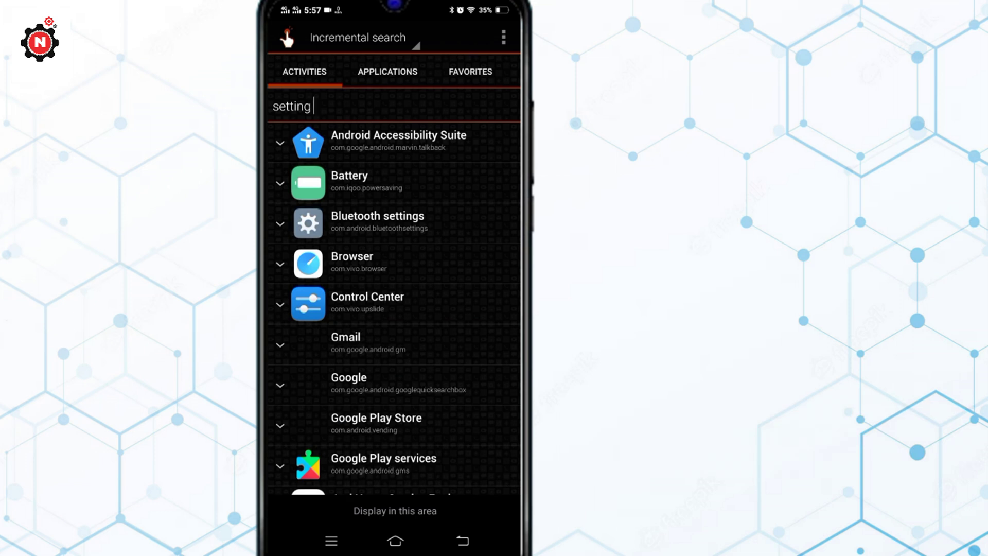
left_click_drag(430, 326, 490, 105)
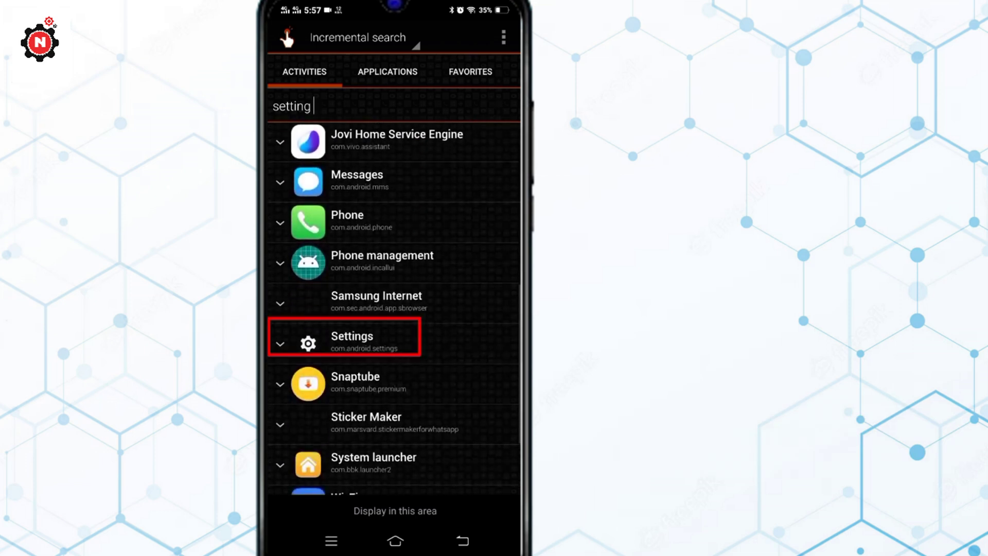
Expand Settings, select its Saved networks activity, and launch it with Try.
left_click(352, 340)
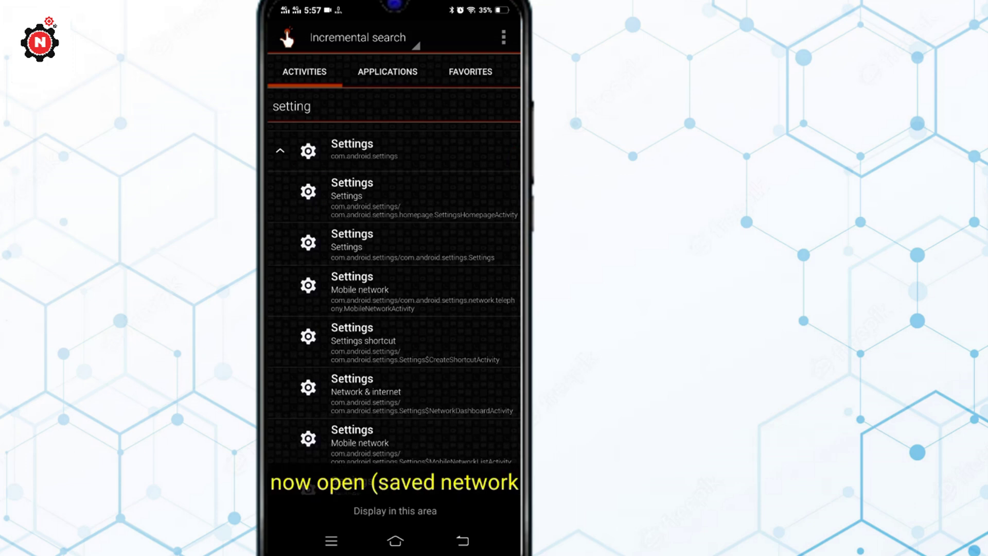
mouse_move(417, 463)
left_mouse_down()
mouse_move(423, 346)
mouse_move(452, 190)
mouse_move(474, 136)
left_mouse_up()
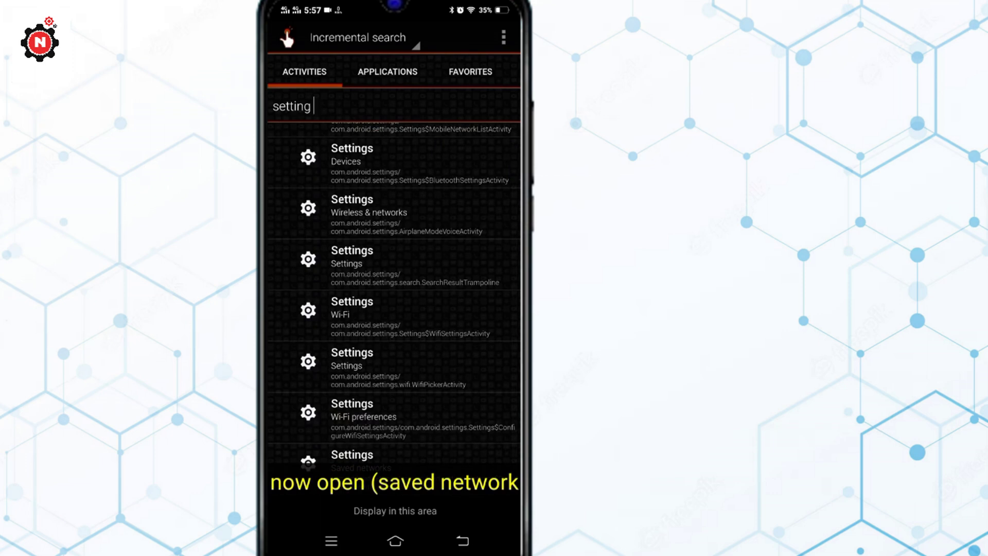
left_click_drag(452, 413, 461, 333)
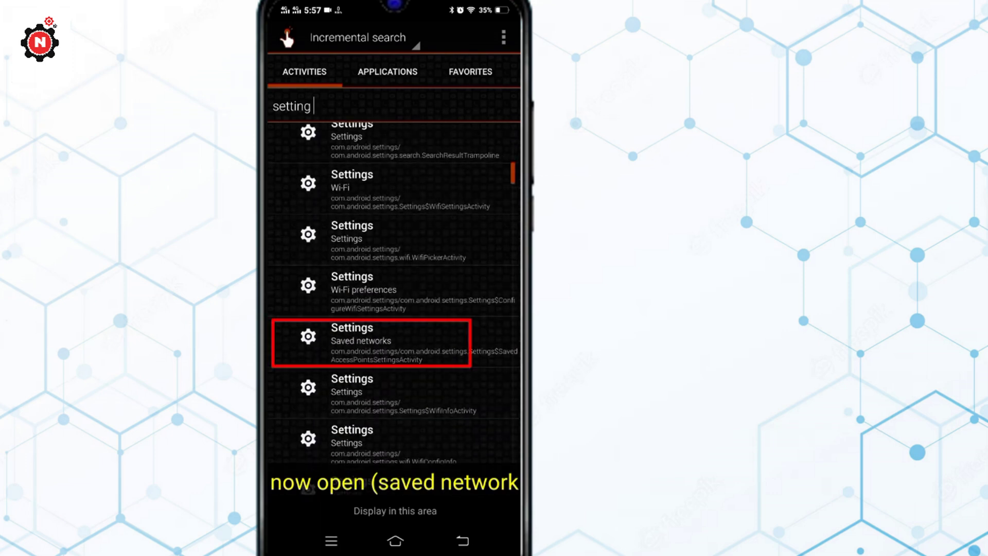
left_click(370, 339)
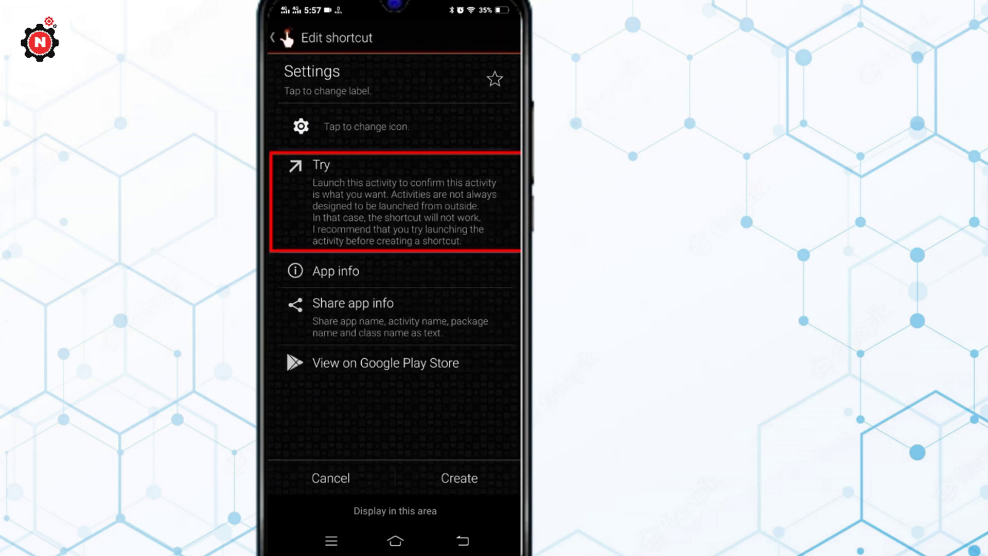
left_click(410, 194)
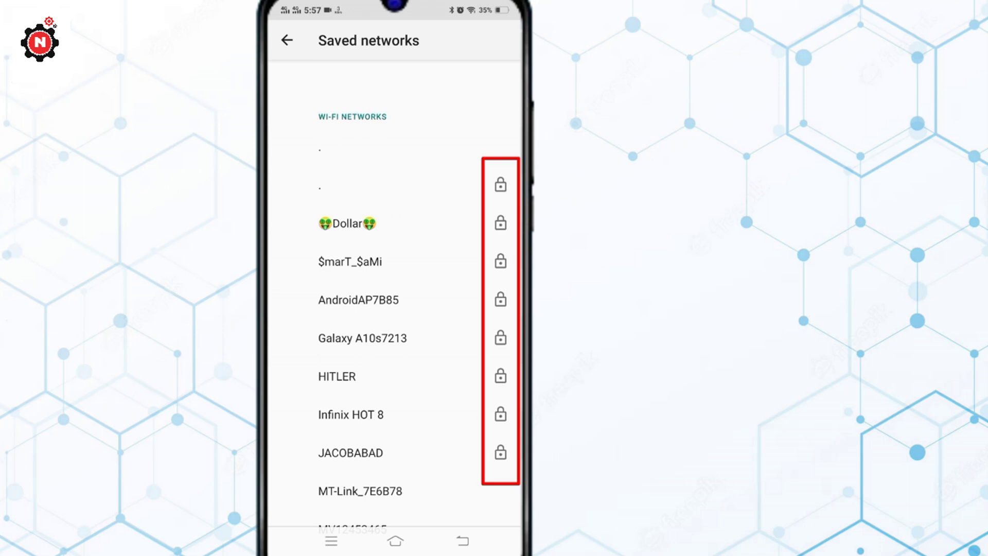
Share the connected '.' network to reveal its QR code and password.
left_click(370, 185)
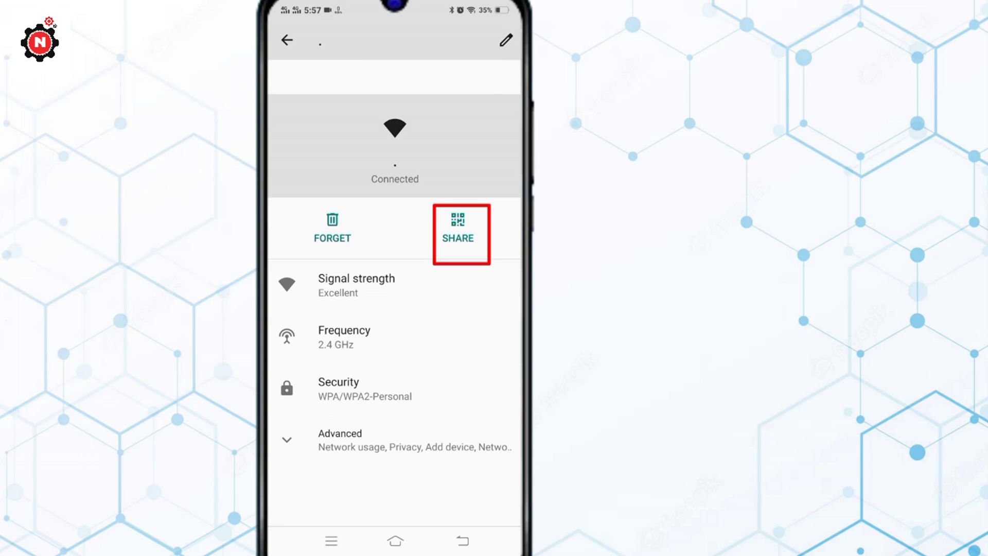
left_click(458, 230)
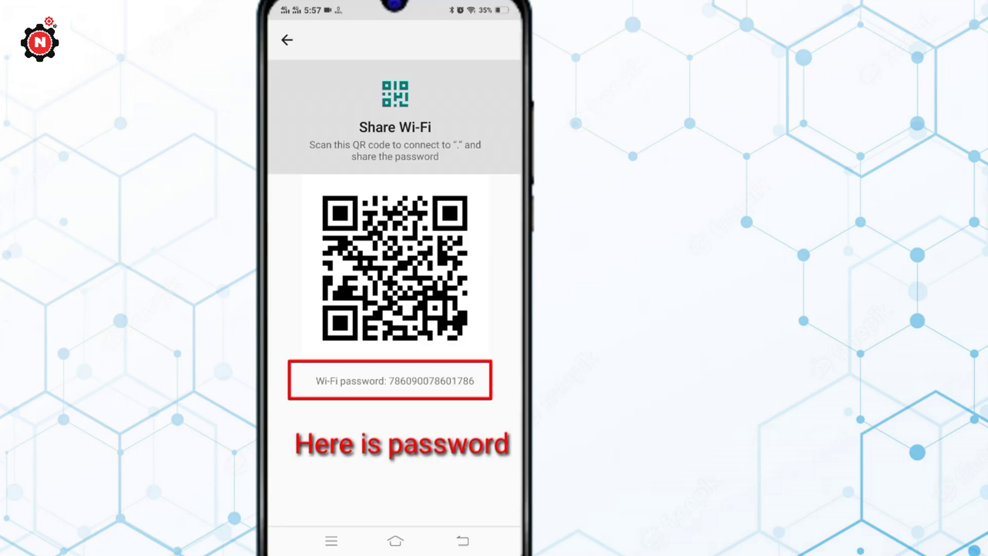